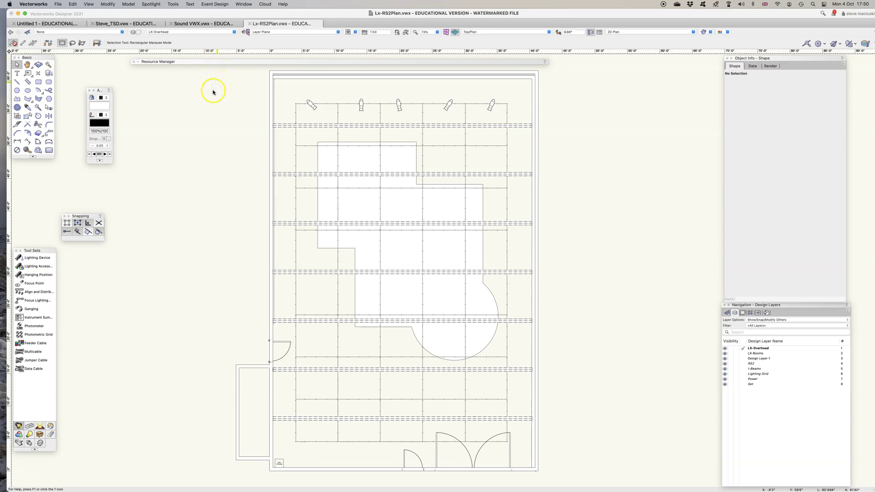
Compare the lighting devices shown in the TSD drawing with those in Lx-RS2Plan.vwx, ending in the TSD drawing.
left_click(129, 24)
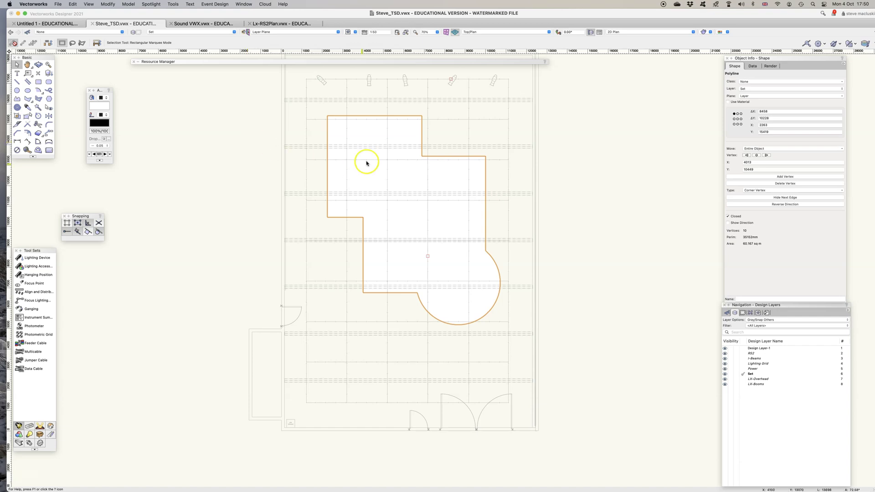
left_click(320, 77)
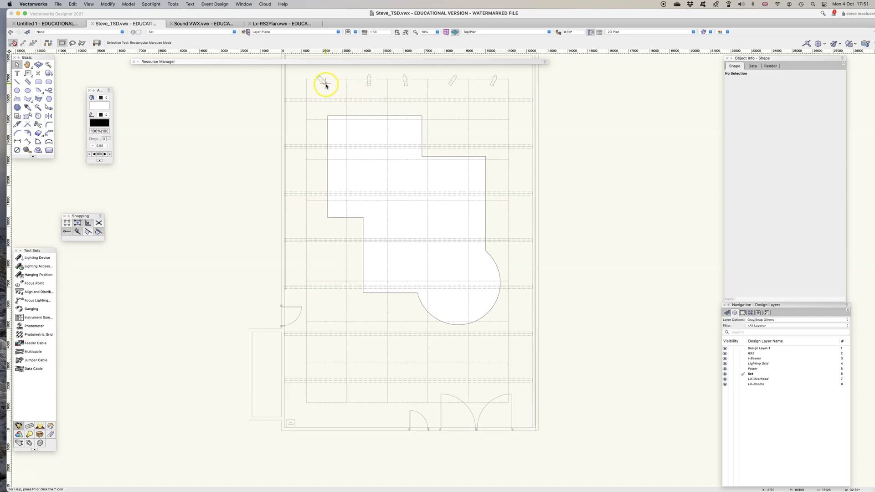
left_click(280, 24)
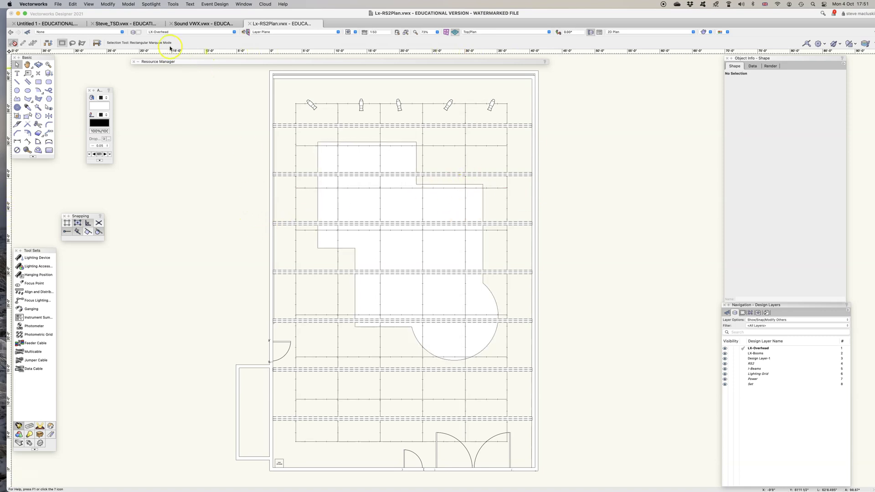
left_click(141, 25)
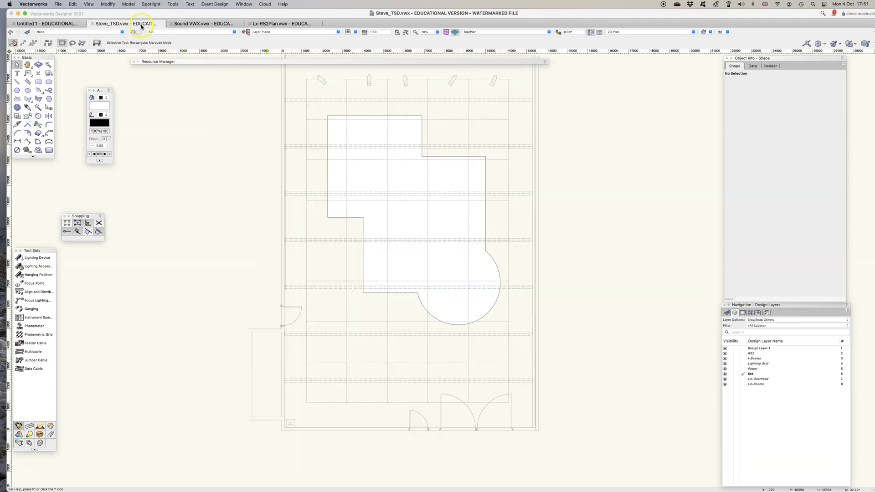
Review the list of files referenced by the TSD drawing and close it without making changes.
left_click(174, 5)
left_click(178, 15)
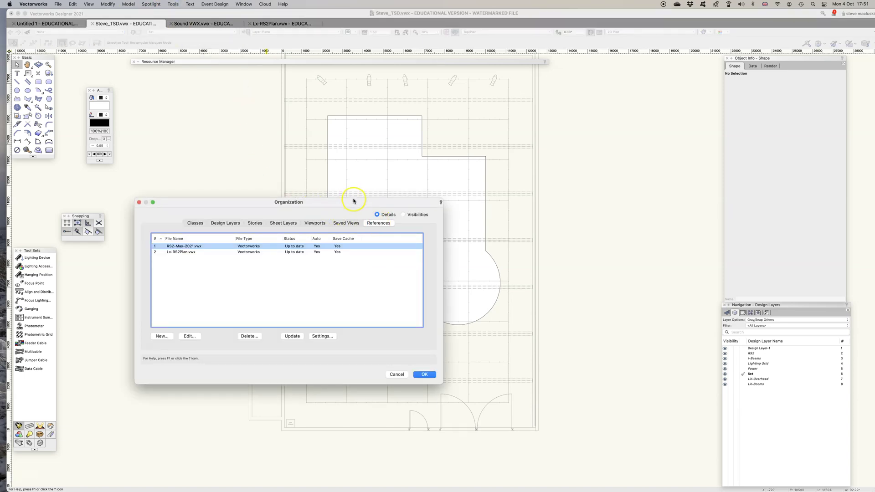
left_click_drag(363, 196, 383, 142)
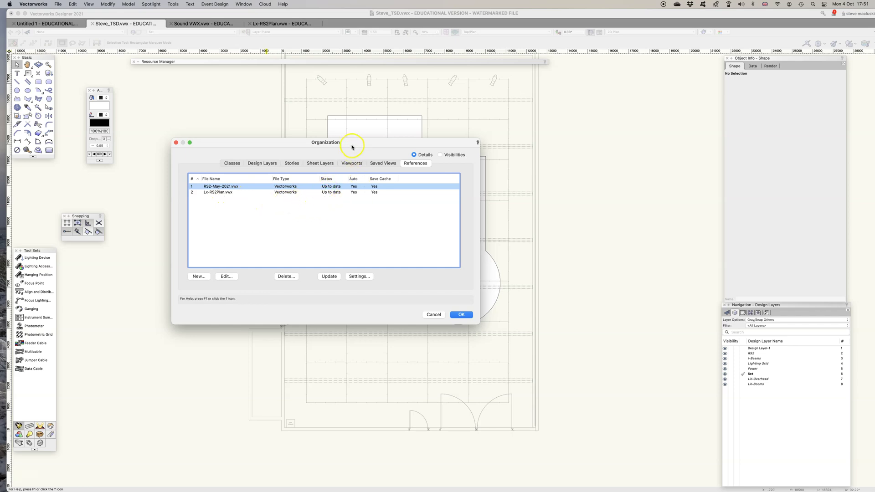
left_click(434, 315)
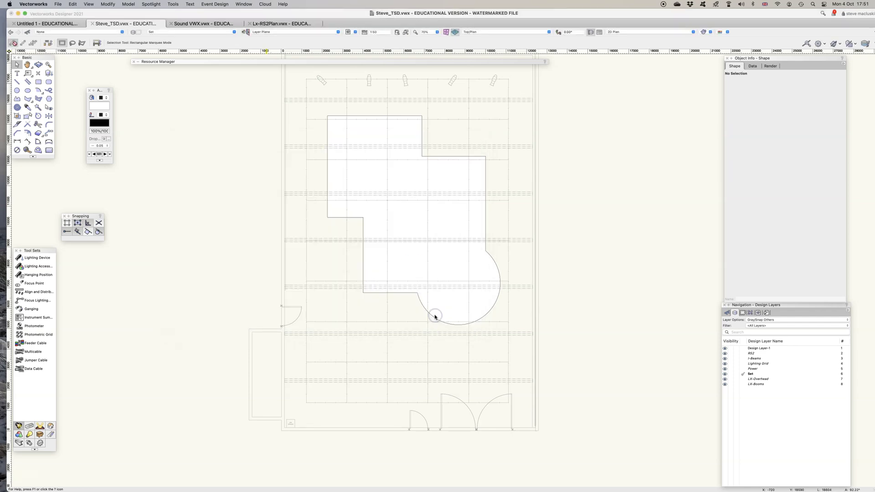
Switch to Sound VWX.vwx and inspect the speaker overlapping the set's lower section on the side nearer its circular end.
left_click(191, 23)
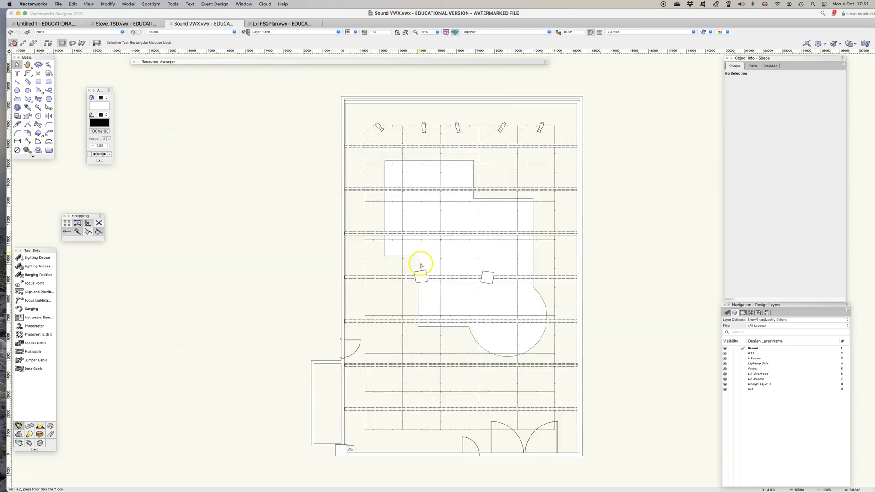
left_click(485, 274)
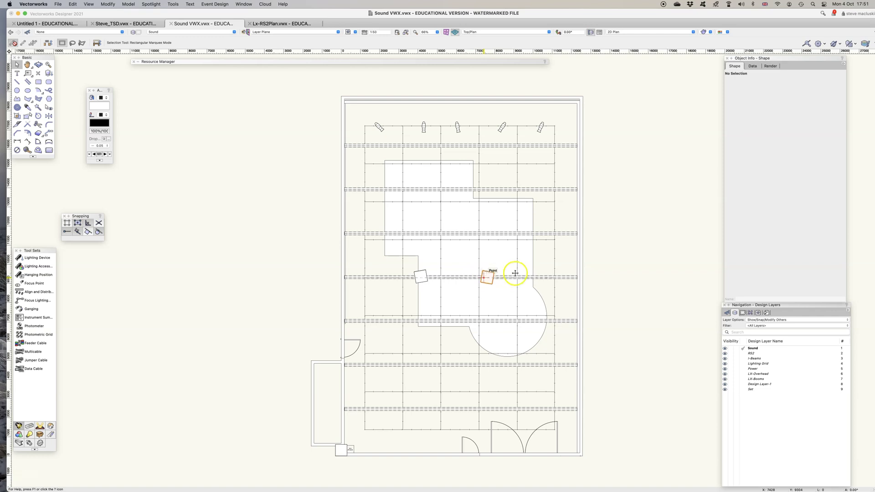
left_click(488, 276)
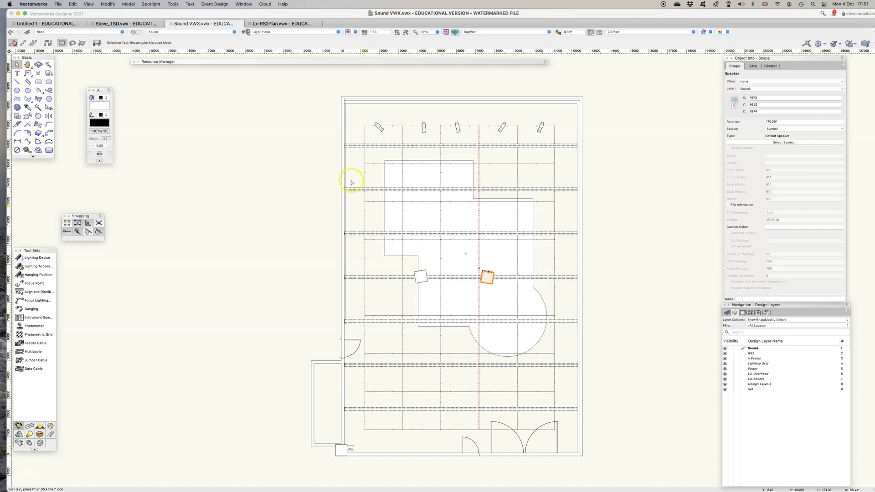
In the TSD drawing, start a new reference to Sound VWX.vwx from the Sound folder of Inner Space 2 - Vectorworks Module.
left_click(126, 25)
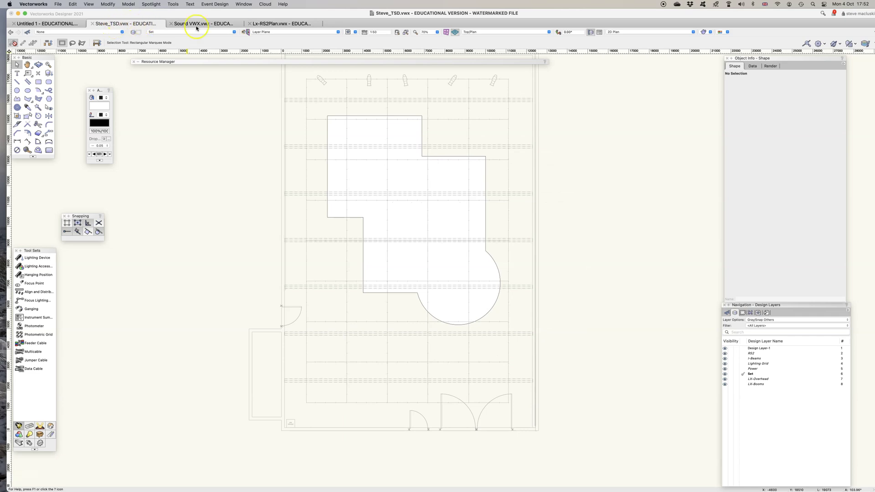
left_click(168, 4)
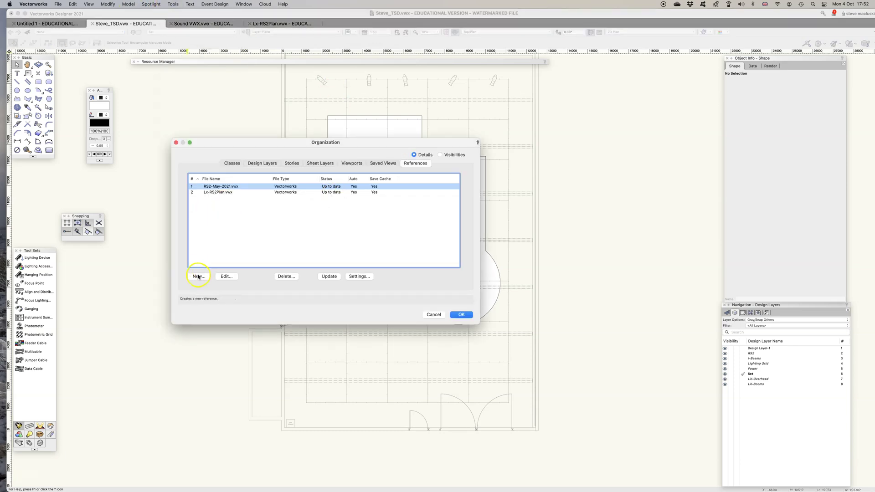
left_click(199, 276)
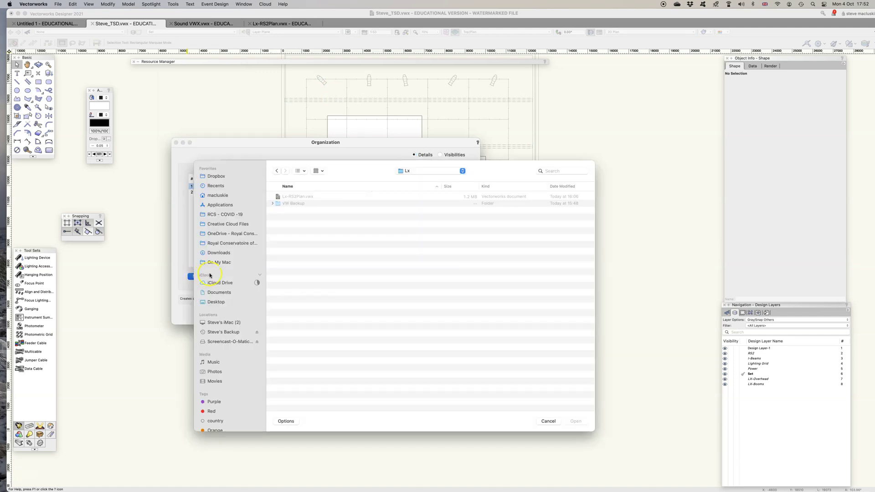
left_click(403, 171)
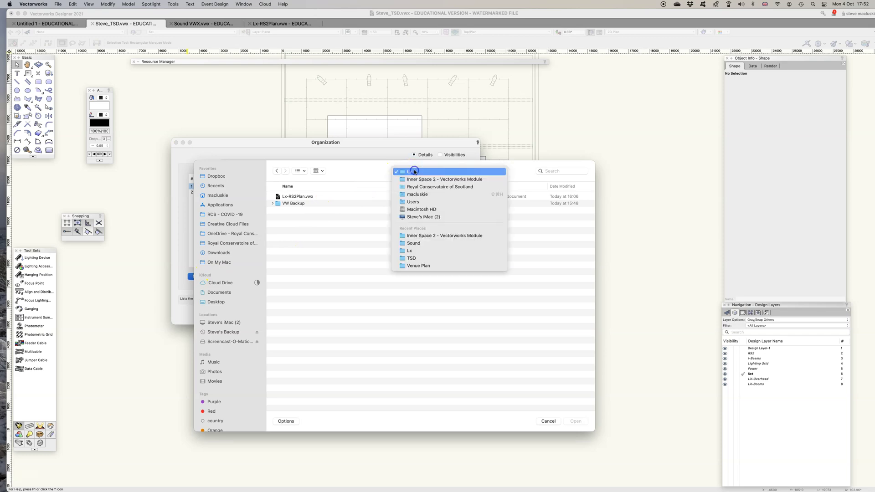
left_click(416, 179)
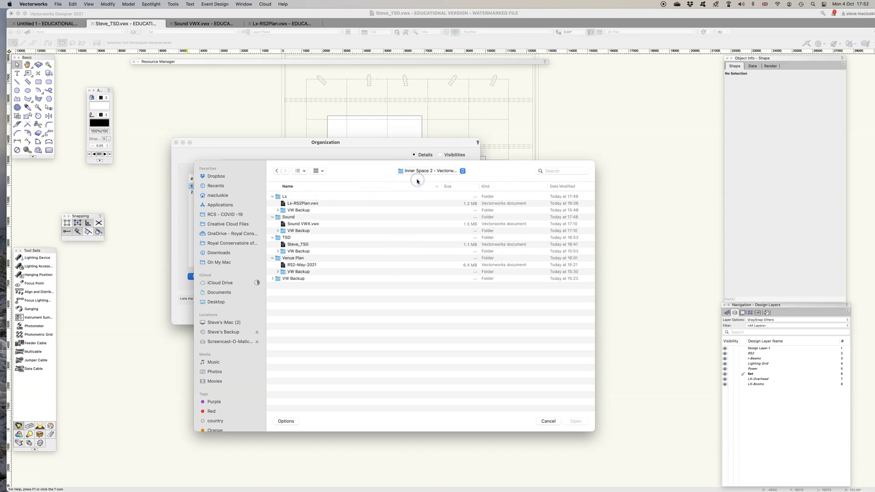
left_click(295, 224)
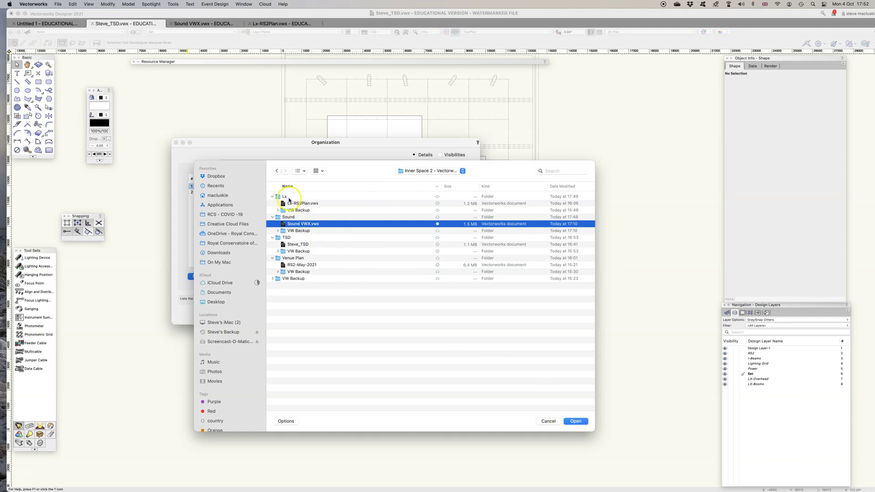
left_click(272, 197)
left_click(272, 224)
left_click(272, 231)
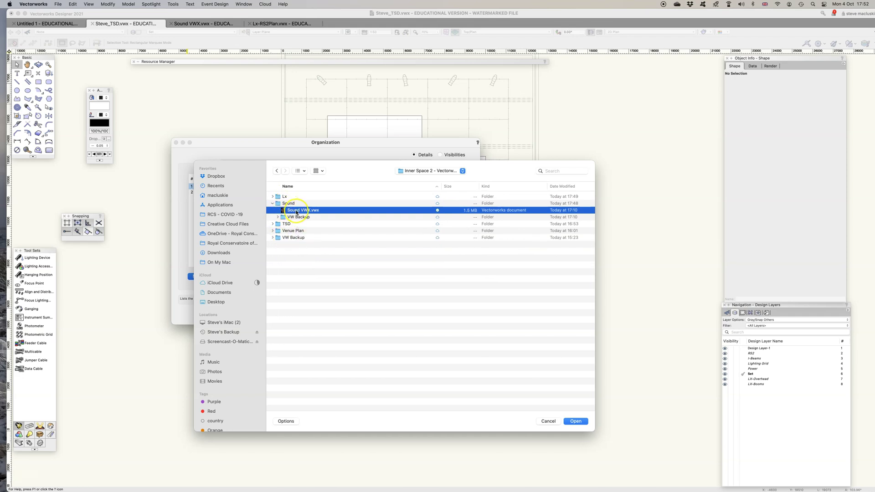
left_click(577, 421)
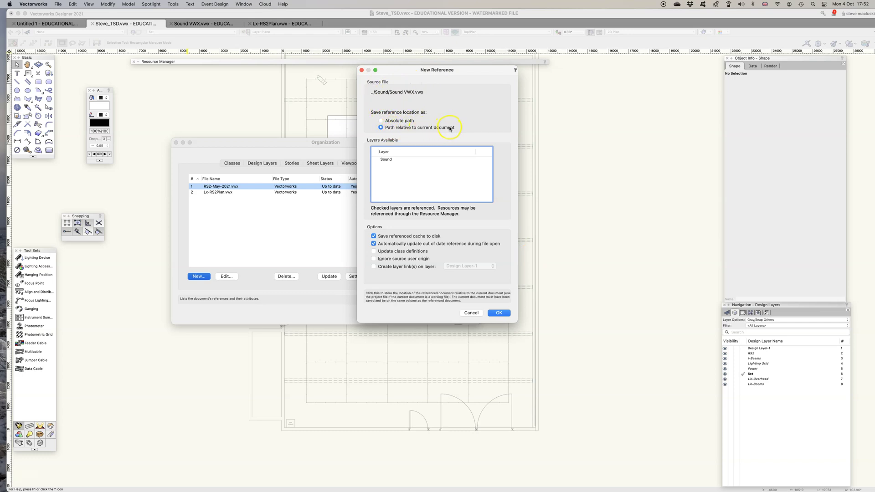
Include the Sound layer in the new reference, using the path relative to the current document, and create it.
left_click(374, 159)
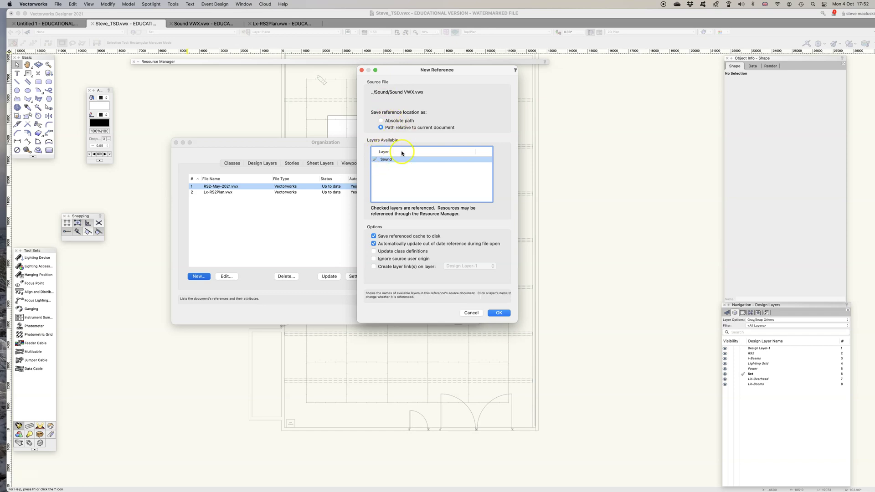
left_click(377, 159)
left_click(500, 313)
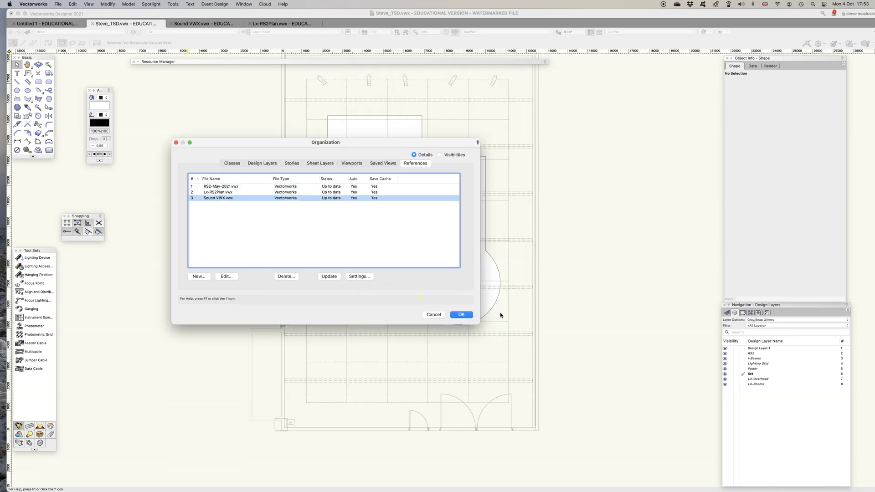
Review the reference settings, keeping Layer import as the method, and accept the updated references list.
left_click(359, 276)
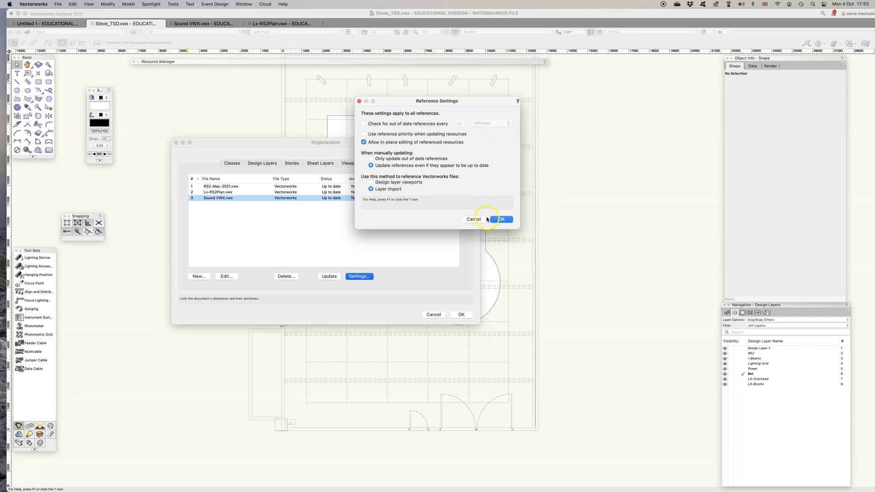
left_click(501, 219)
left_click(340, 211)
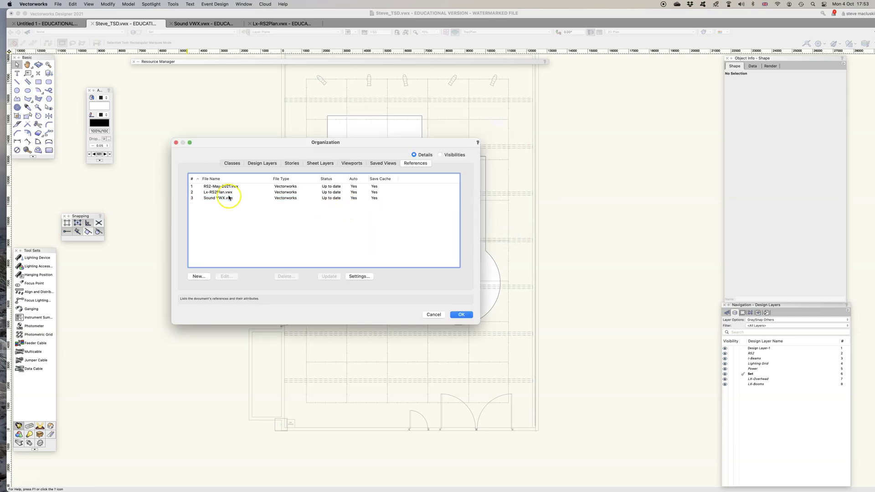
left_click(279, 198)
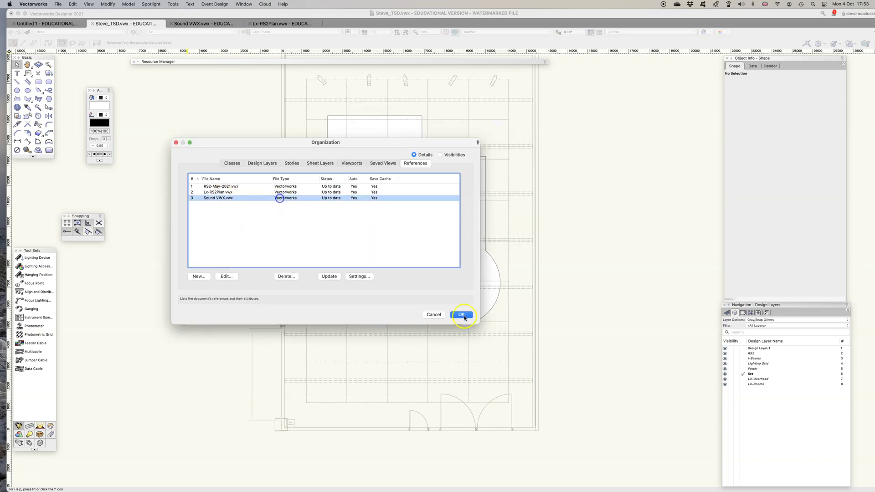
left_click(462, 314)
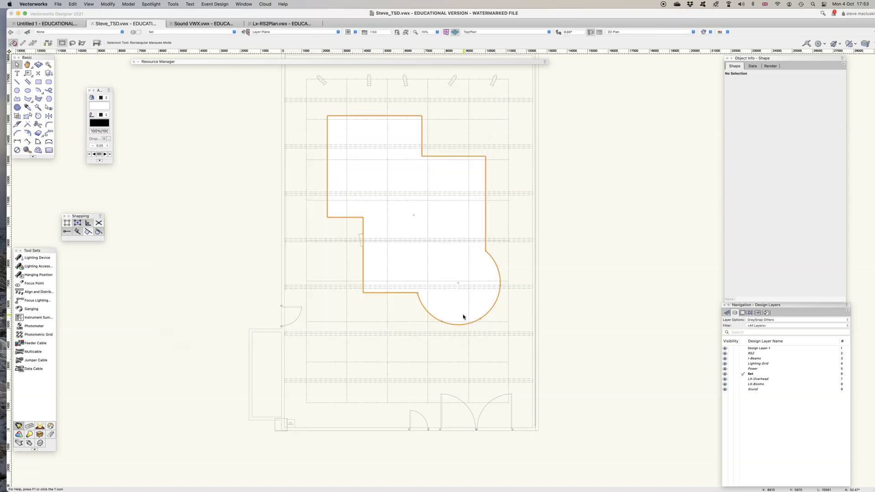
Reorder the design layers so LX-Overhead sits directly above Set and Sound is first in the stack.
left_click(362, 237)
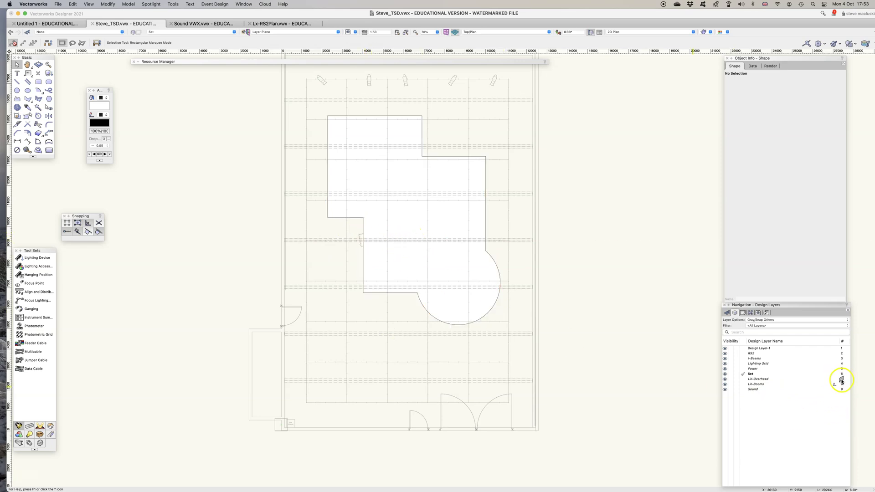
left_click_drag(844, 372, 841, 379)
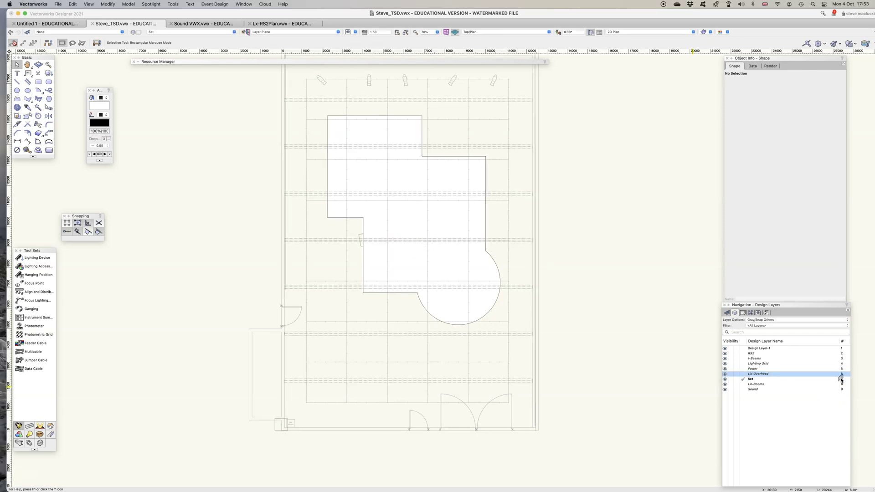
left_click_drag(841, 389, 840, 348)
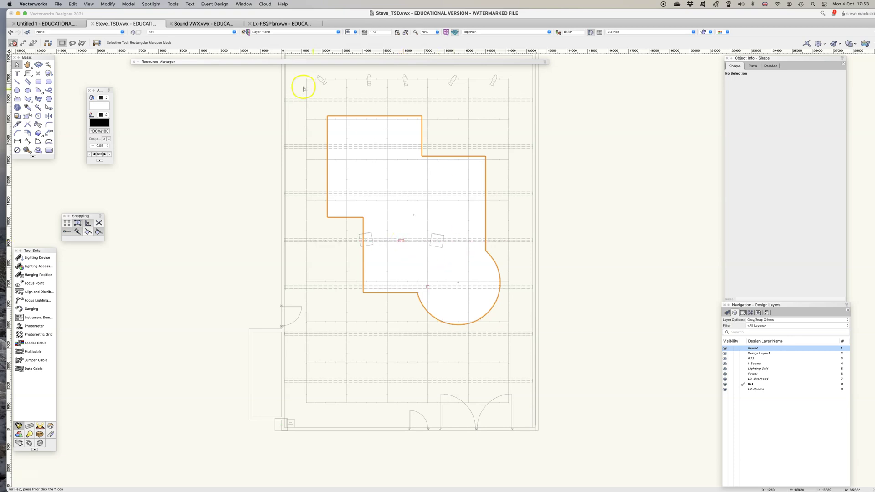
Check the lighting devices in Sound VWX.vwx and switch to the Lx-RS2Plan.vwx drawing.
left_click(189, 23)
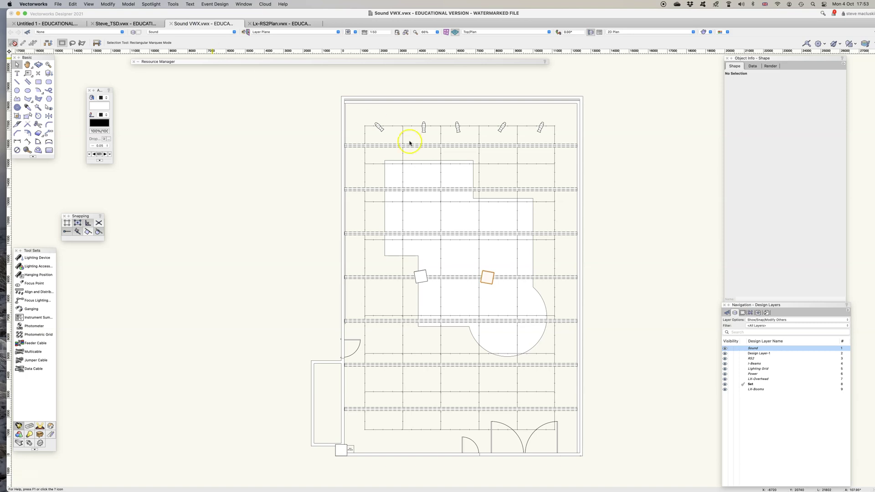
left_click(502, 127)
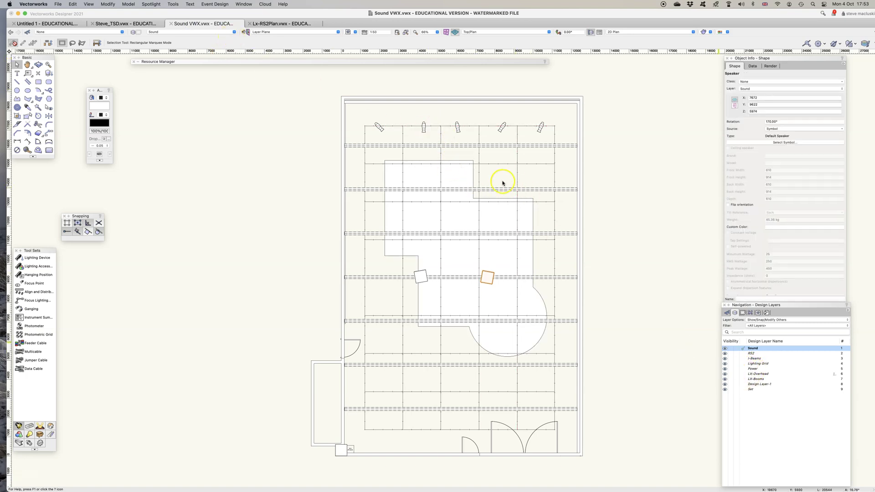
left_click(278, 24)
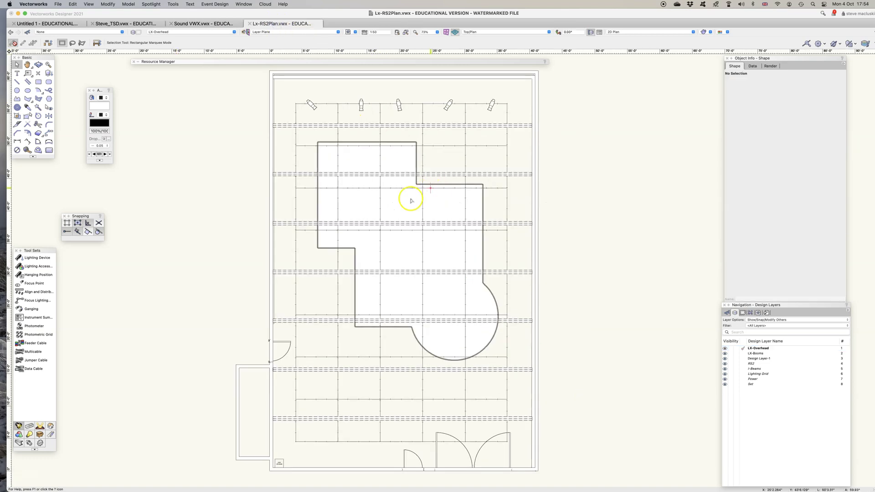